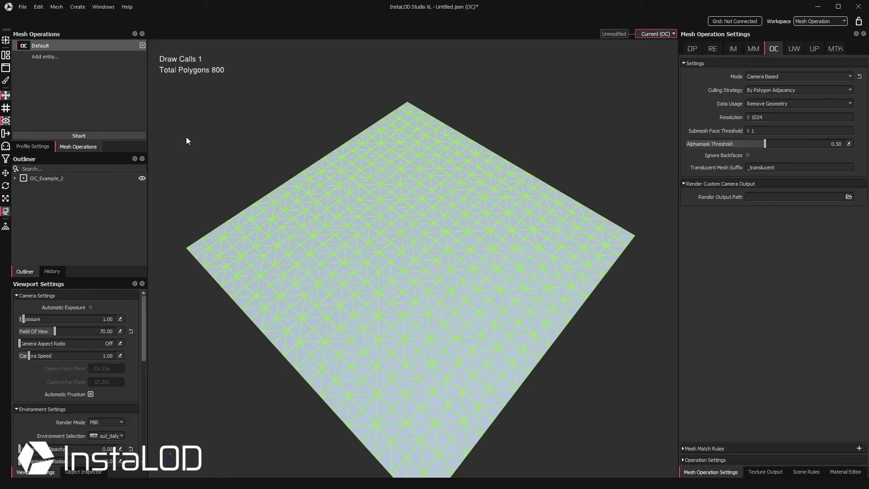
Set the viewport's field of view to 59 and camera aspect ratio to 2.51, and create a camera framing the middle of the plane
left_click_drag(188, 143, 245, 144)
left_click_drag(476, 110, 466, 118)
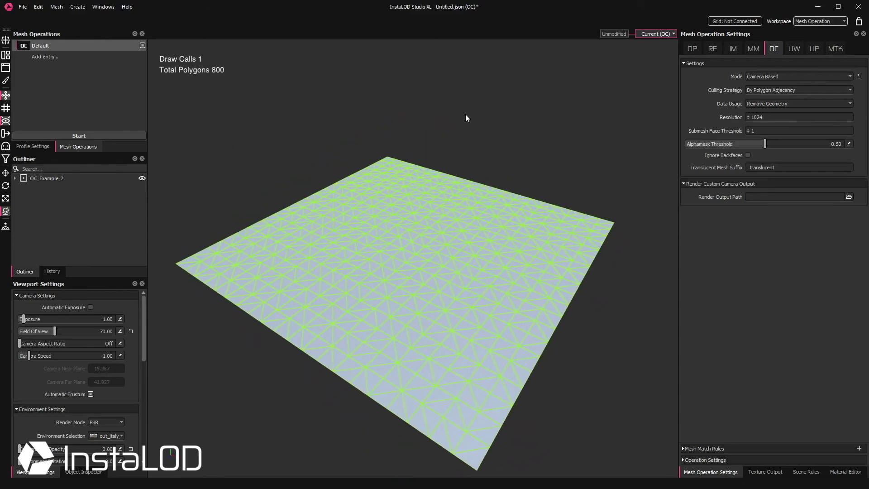
left_click_drag(55, 329, 67, 343)
left_click_drag(324, 215, 319, 240)
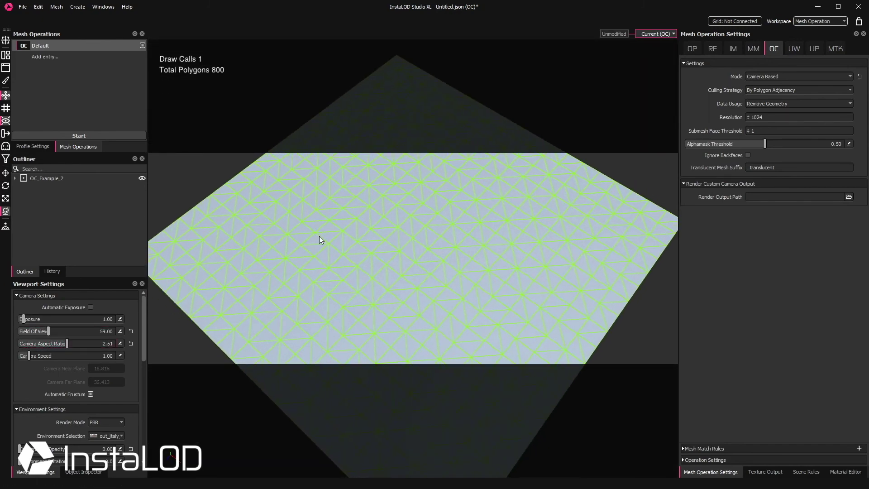
scroll(319, 236, "down", 2)
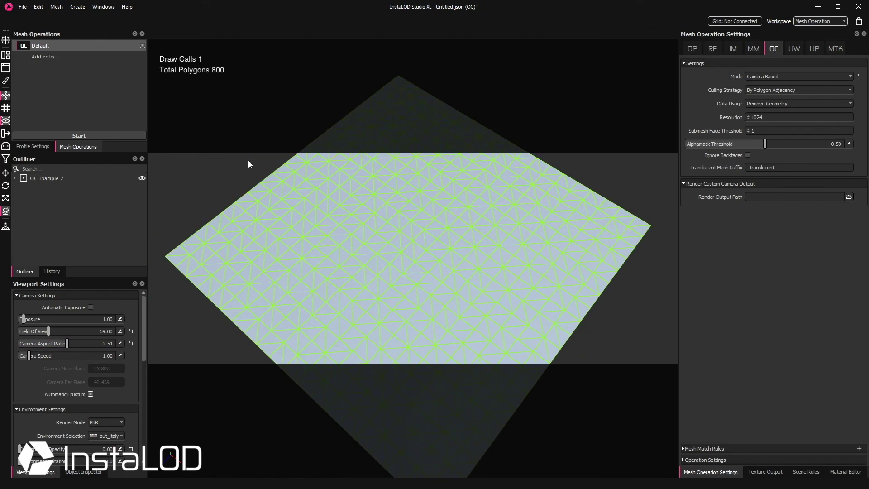
key("alt+c")
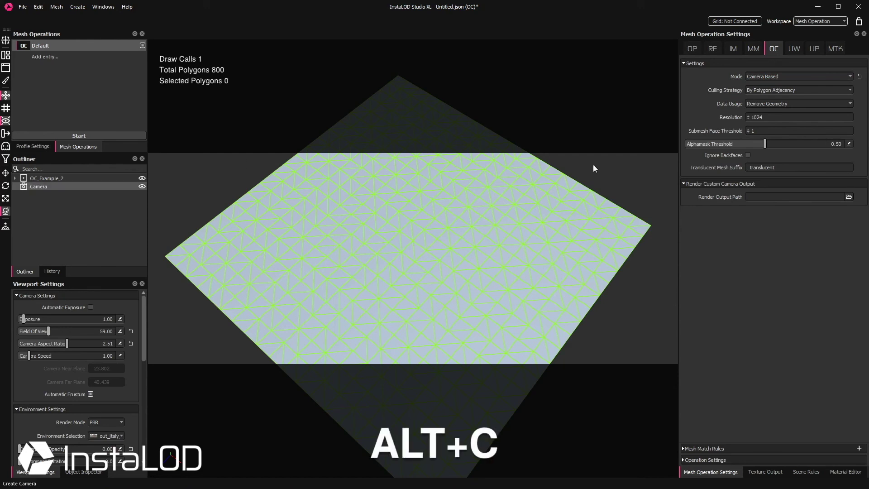
Set the culling strategy to By Polygon and the resolution to 32, and run the occlusion culling operation
left_click(756, 89)
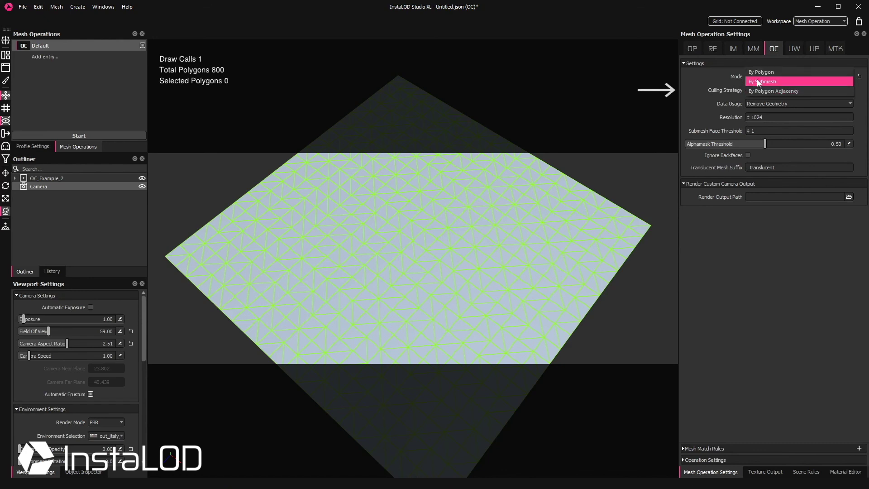
left_click(760, 72)
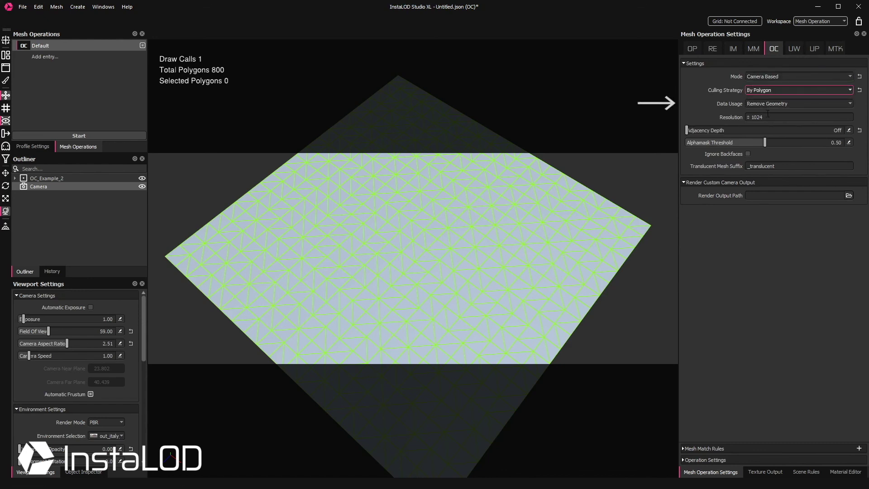
double_click(767, 116)
type("32")
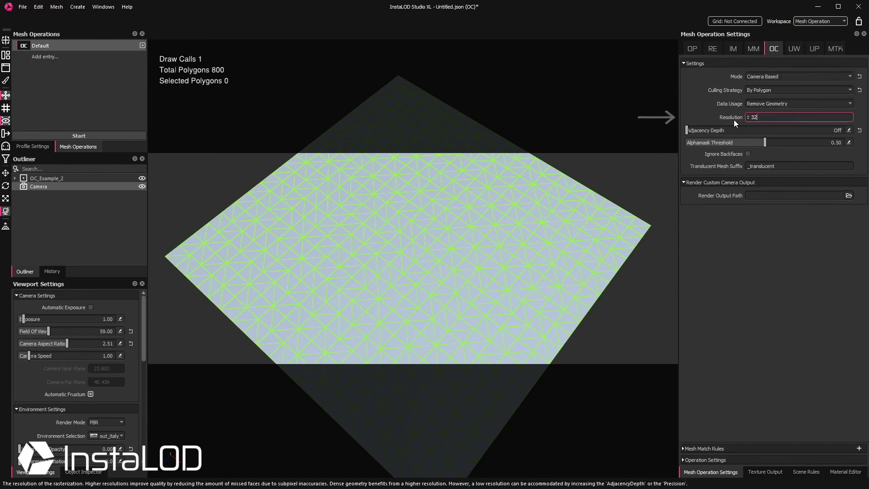
left_click(619, 175)
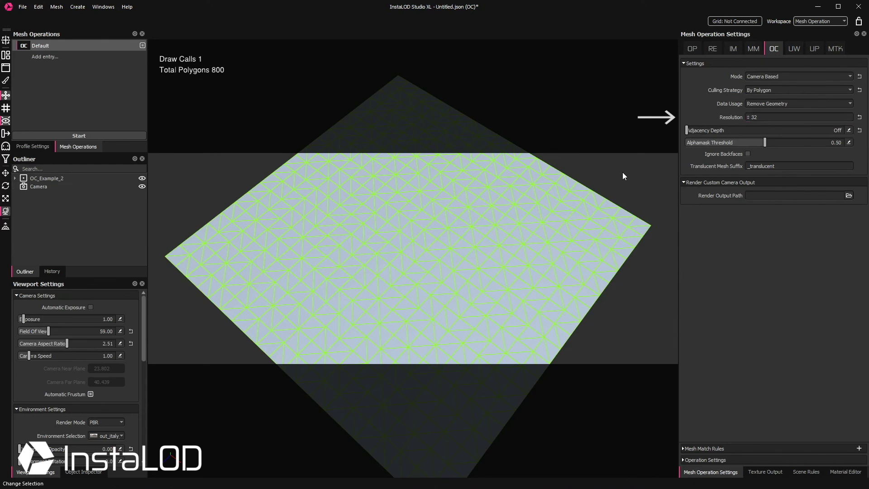
left_click(82, 134)
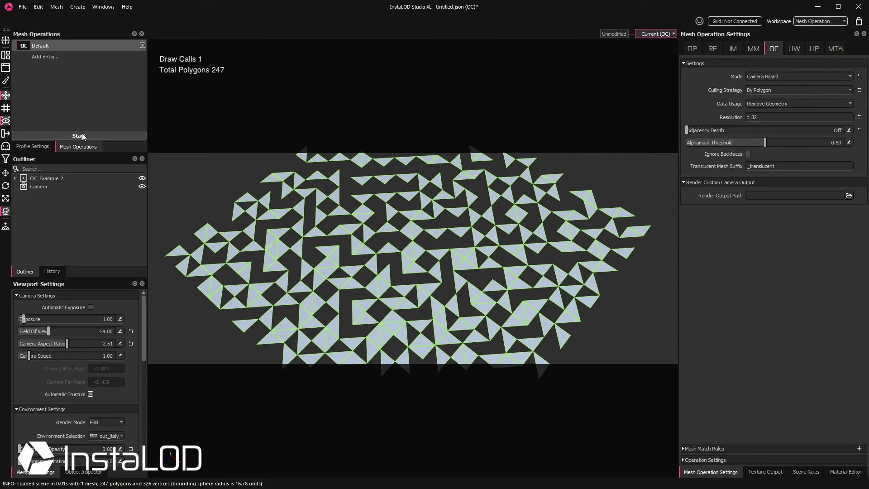
Raise the occlusion culling resolution to 64 and rerun the operation on the unmodified mesh data
double_click(752, 116)
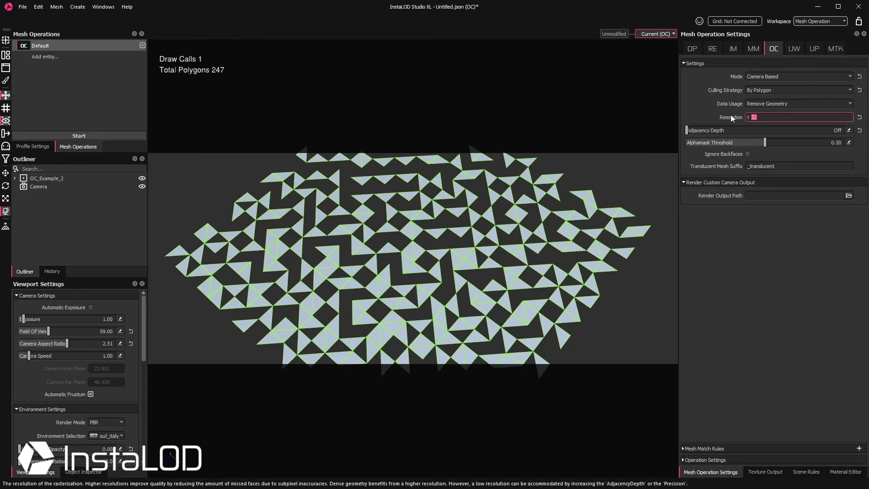
type("64")
left_click(78, 135)
left_click(445, 259)
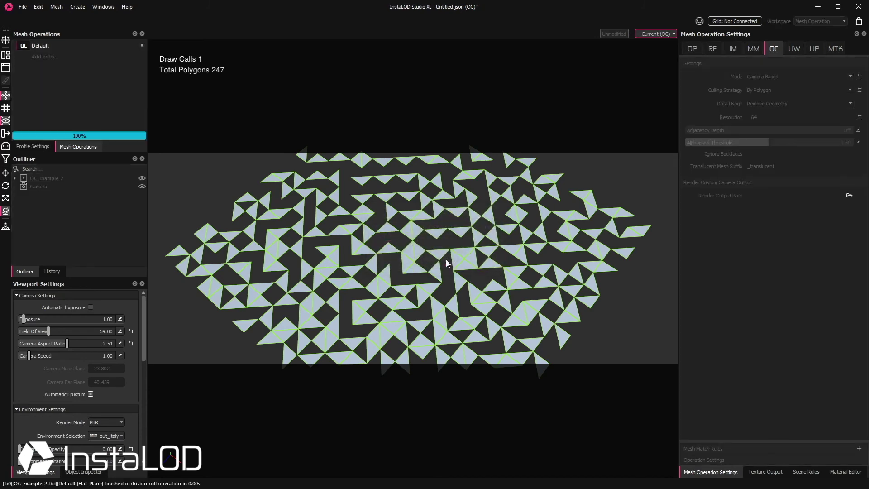
Set the occlusion culling resolution to 128 and process the unmodified mesh data again
double_click(751, 117)
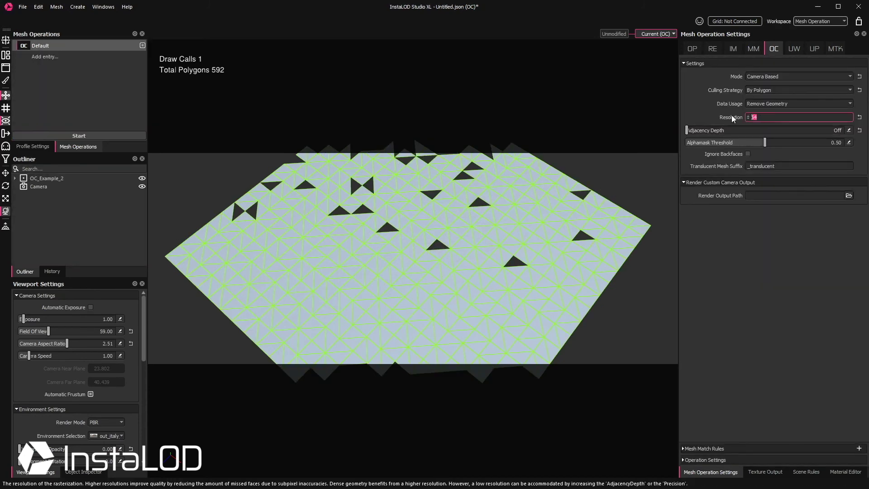
type("128")
left_click(127, 135)
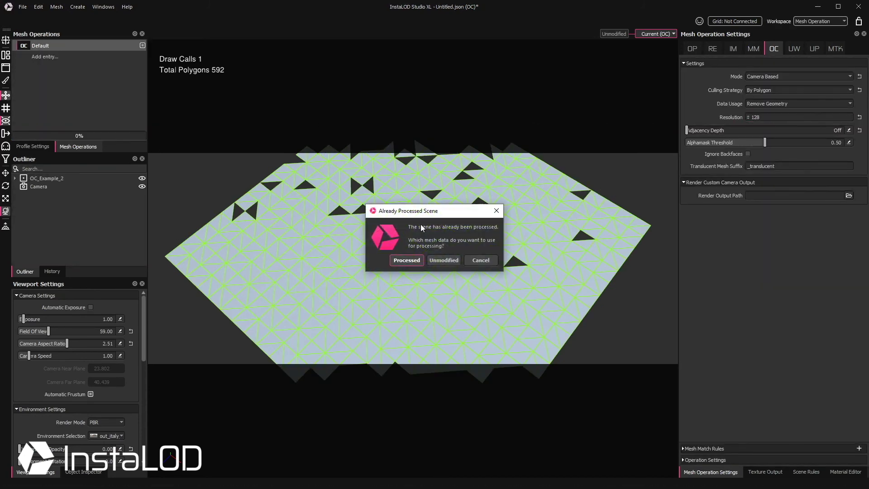
left_click(444, 260)
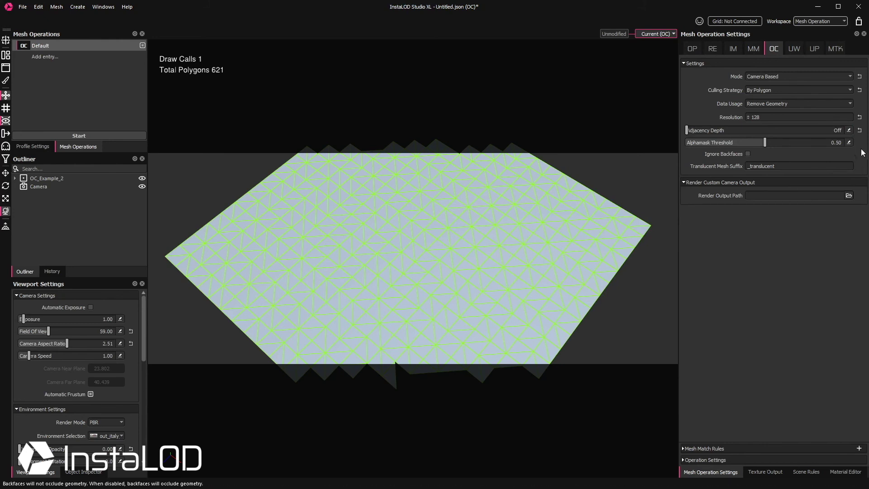
Set the adjacency depth to 3 and the resolution to 64, and rerun the culling on the unmodified mesh data
left_click(849, 130)
type("3")
key("Return")
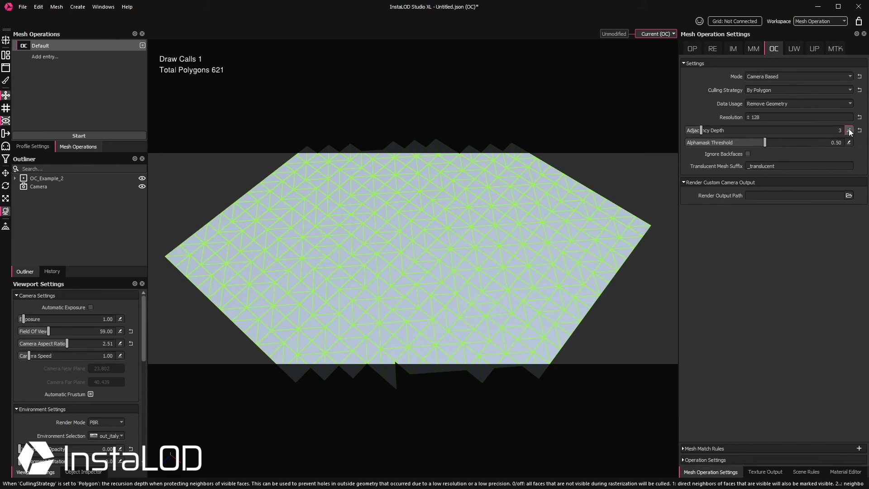
double_click(799, 117)
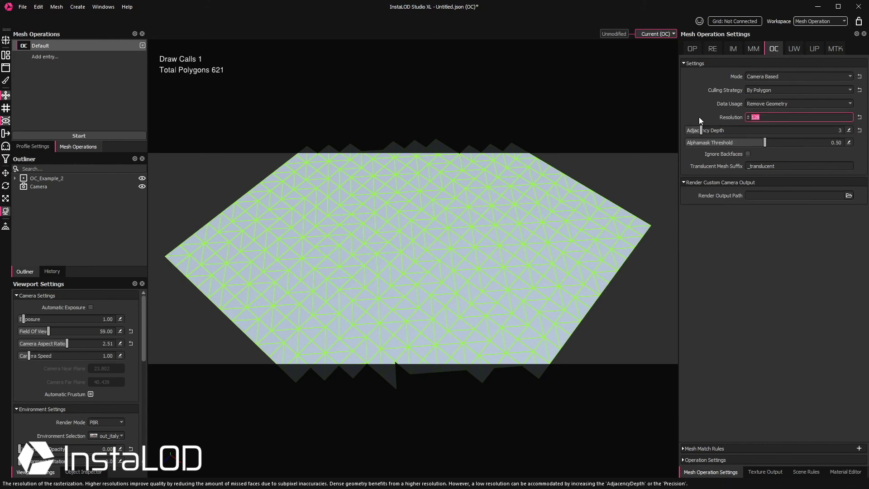
type("64")
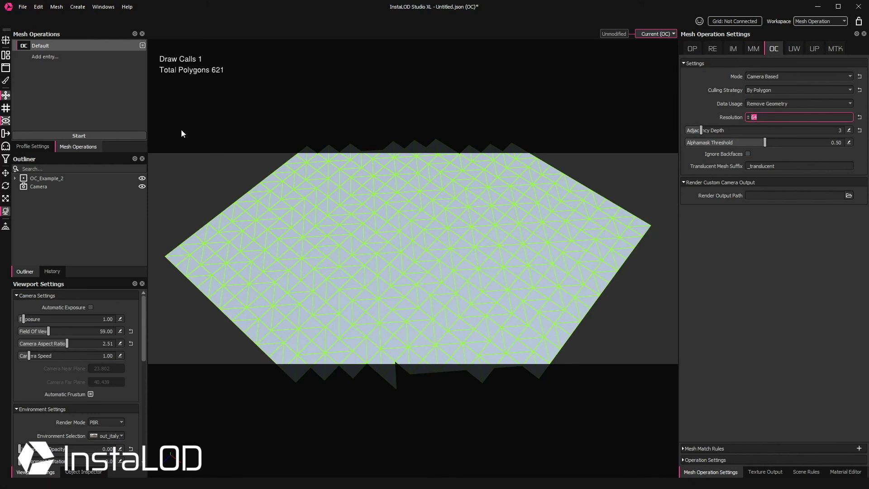
left_click(126, 135)
left_click(449, 260)
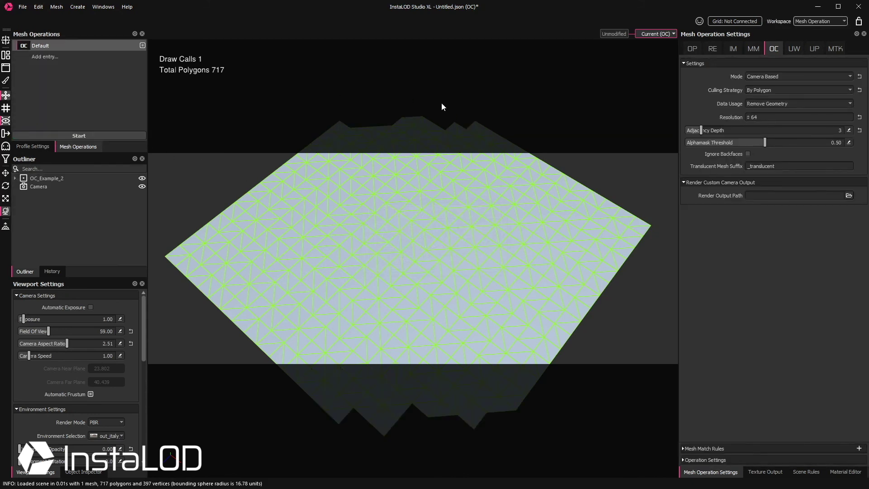
Examine the culled plane's edges outside the camera frame and return the viewport to the camera's view
scroll(346, 200, "down", 3)
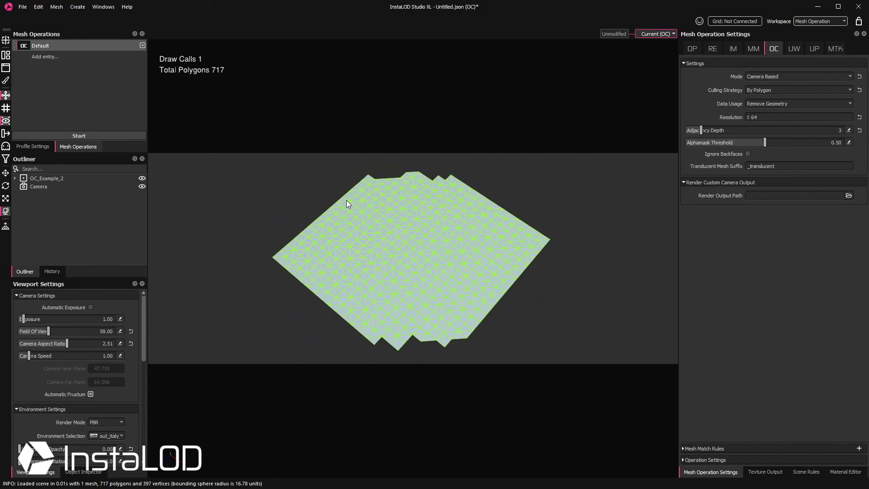
scroll(346, 199, "up", 3)
right_click(34, 181)
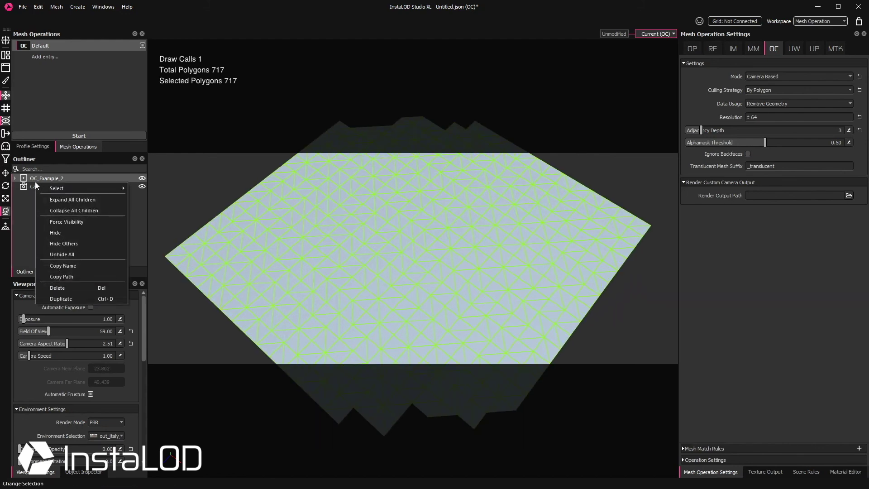
left_click(32, 188)
scroll(372, 202, "down", 5)
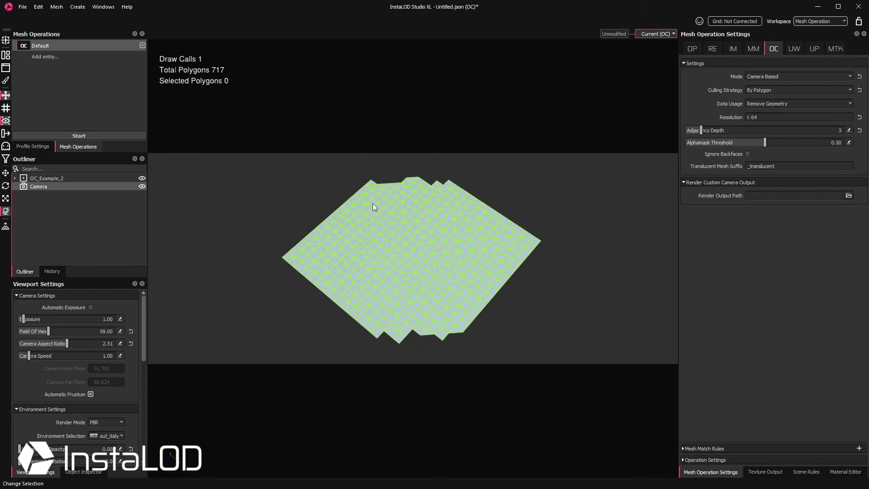
right_click(42, 189)
left_click(102, 291)
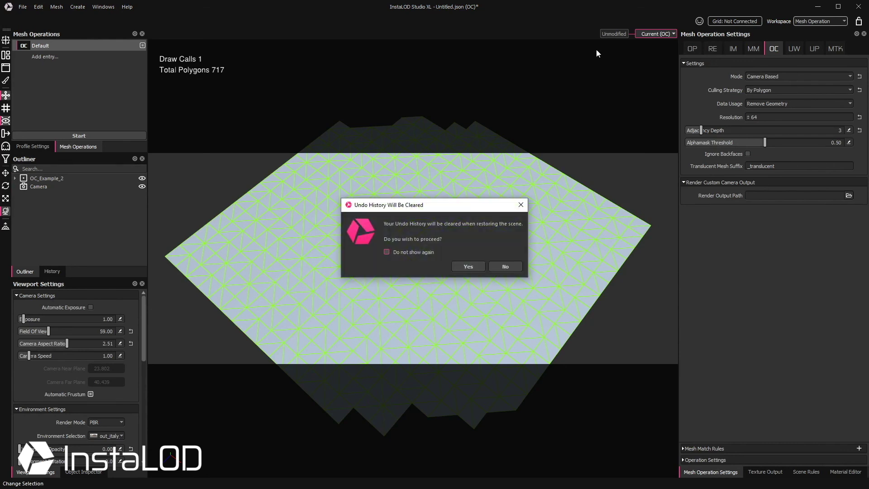
Restore the unmodified scene, reload it fully for editing, and delete the existing camera
left_click(468, 266)
left_click(53, 187)
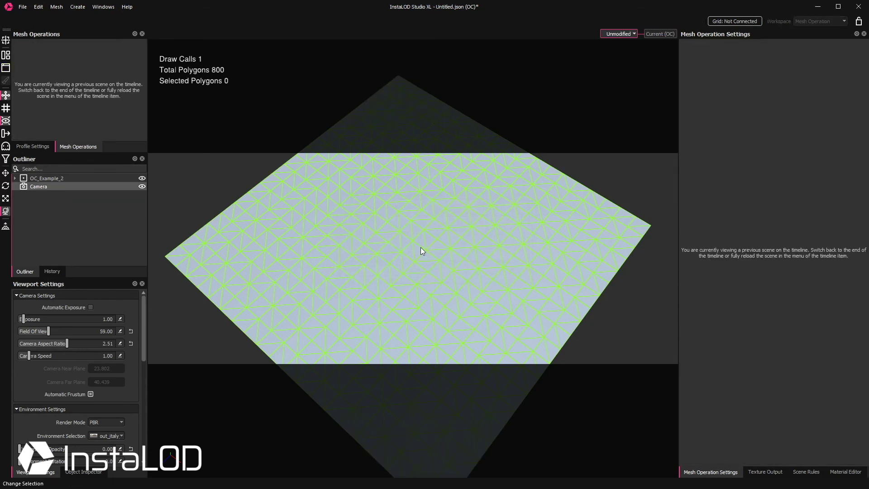
left_click(633, 33)
left_click(634, 52)
left_click(381, 265)
left_click(27, 187)
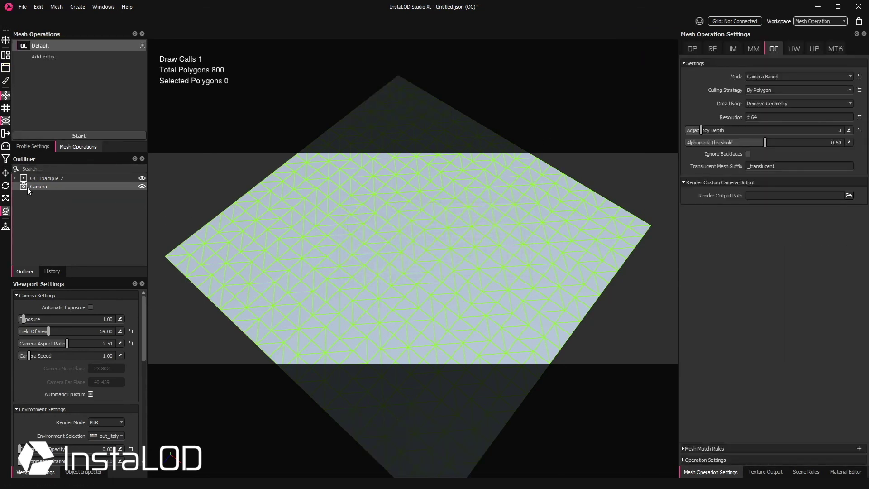
key("Delete")
Create two cameras framing opposite corners of the plane and run the occlusion culling operation
middle_click_drag(458, 206, 446, 290)
middle_click_drag(382, 200, 395, 442)
key("c")
scroll(390, 264, "down", 3)
scroll(436, 262, "up", 5)
left_click(78, 135)
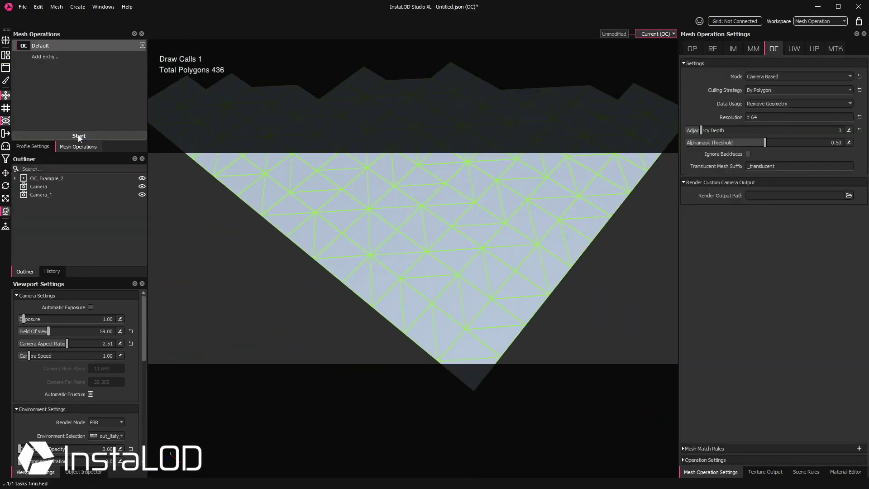
View the culled plane from the first camera and examine the remaining geometry at both corners from further away
right_click(56, 186)
left_click(102, 293)
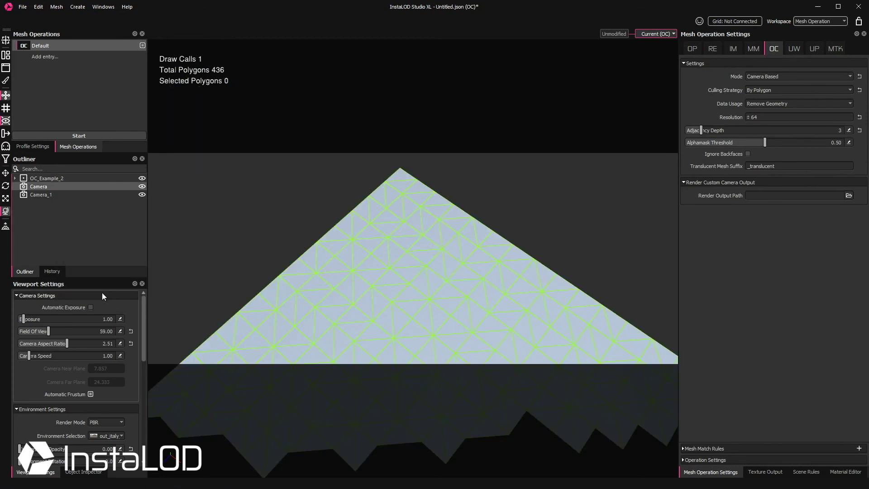
scroll(230, 252, "down", 5)
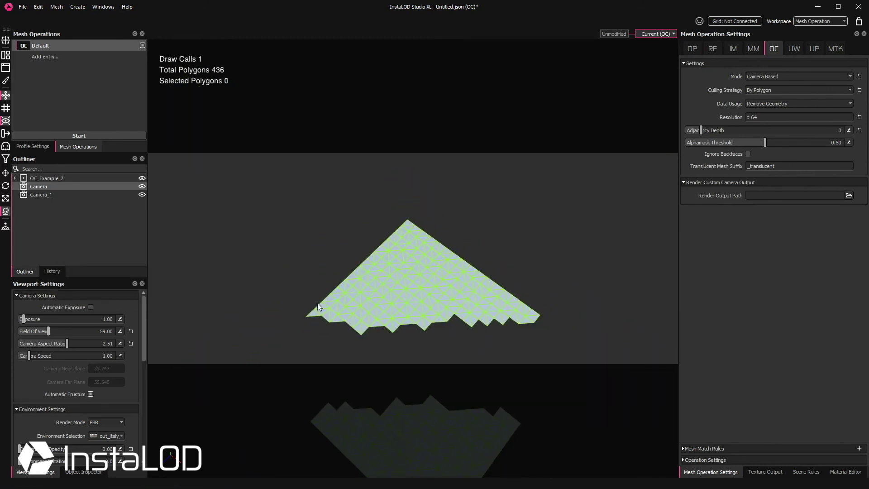
middle_click_drag(317, 303, 295, 154)
scroll(288, 207, "down", 3)
left_click_drag(288, 208, 329, 218)
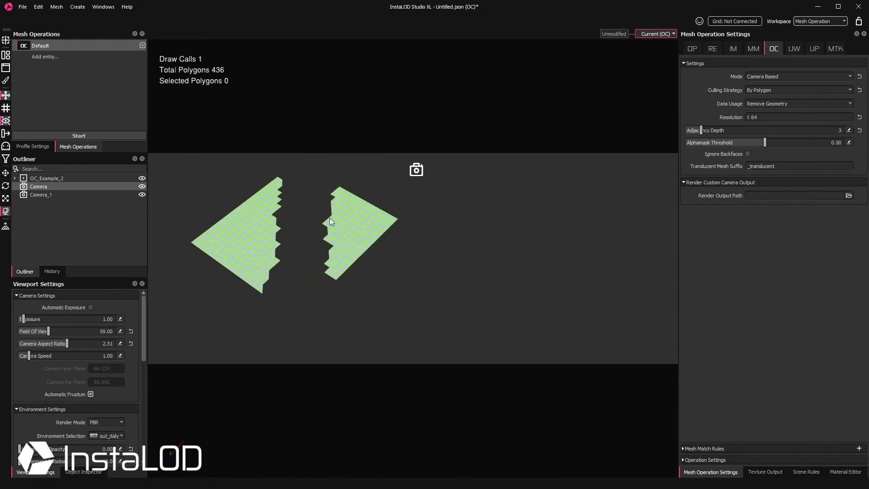
middle_click_drag(256, 240, 314, 258)
left_click_drag(314, 258, 328, 246)
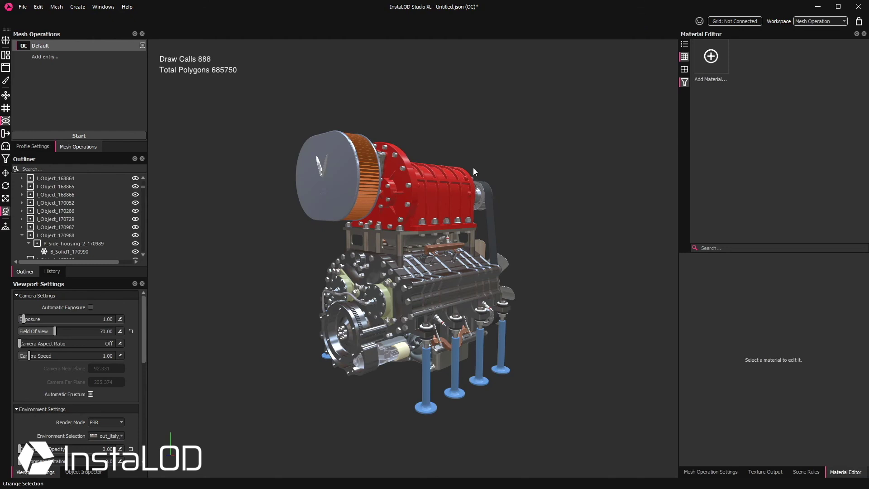
Create a camera framing the upper part of the engine, with aspect ratio 1.99 and field of view 56.70
left_click(473, 167)
mouse_move(535, 120)
left_mouse_down()
mouse_move(365, 141)
mouse_move(213, 128)
mouse_move(261, 131)
left_mouse_up()
scroll(261, 129, "up", 2)
middle_click_drag(262, 129, 276, 153)
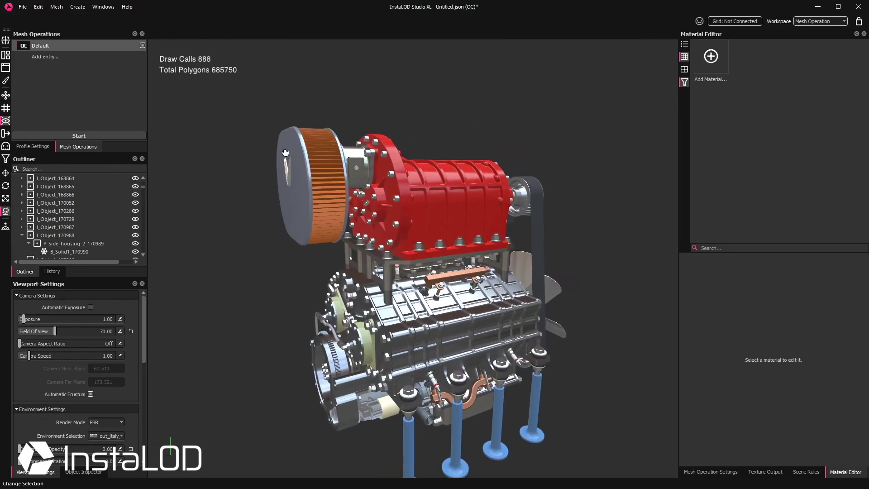
left_click_drag(20, 343, 57, 342)
left_click_drag(55, 331, 47, 330)
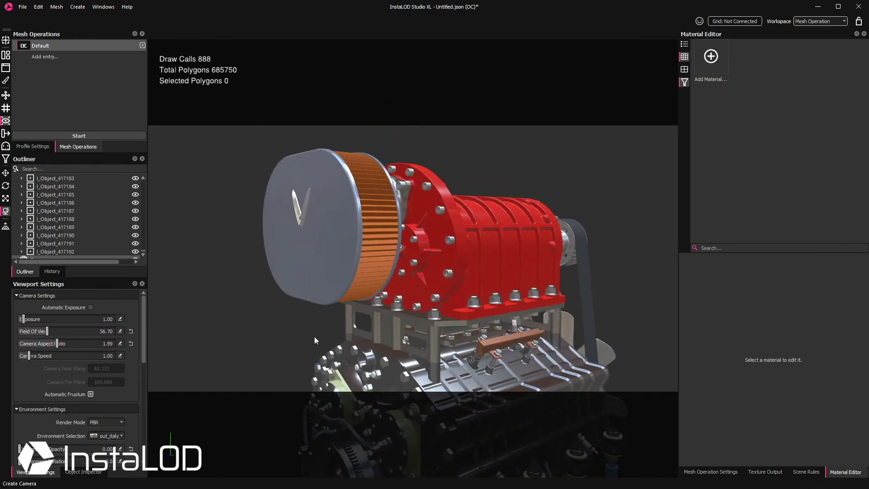
Collapse the engine's A_Four_rotor_1 hierarchy in the outliner
scroll(314, 335, "down", 2)
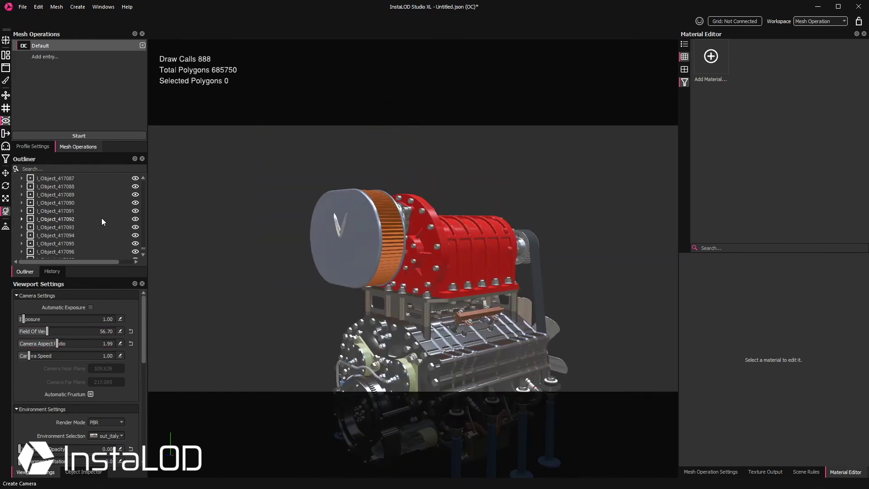
scroll(102, 218, "up", 5)
left_click(15, 177)
Create a second camera framing the engine's fan, with aspect ratio 2.13 and field of view 45.98
left_click_drag(476, 165, 642, 181)
scroll(412, 258, "up", 3)
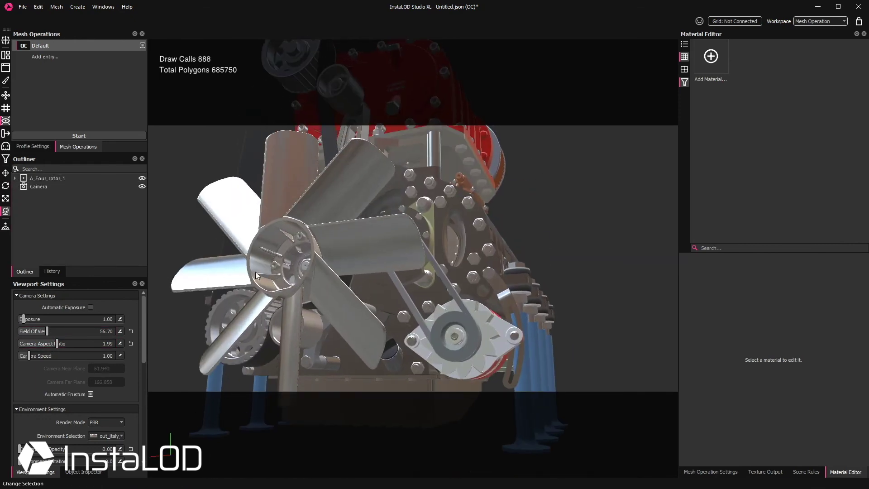
left_click_drag(57, 342, 60, 343)
left_click_drag(47, 331, 41, 331)
middle_click_drag(240, 245, 296, 273)
key("c")
Create a third camera with a close-up of the bolted red housing beside the orange air filter
scroll(296, 273, "down", 3)
left_click_drag(296, 273, 369, 243)
scroll(390, 239, "up", 4)
key("c")
Set the occlusion culling resolution to 512, turn adjacency depth off, and run the operation on the engine
left_click(709, 471)
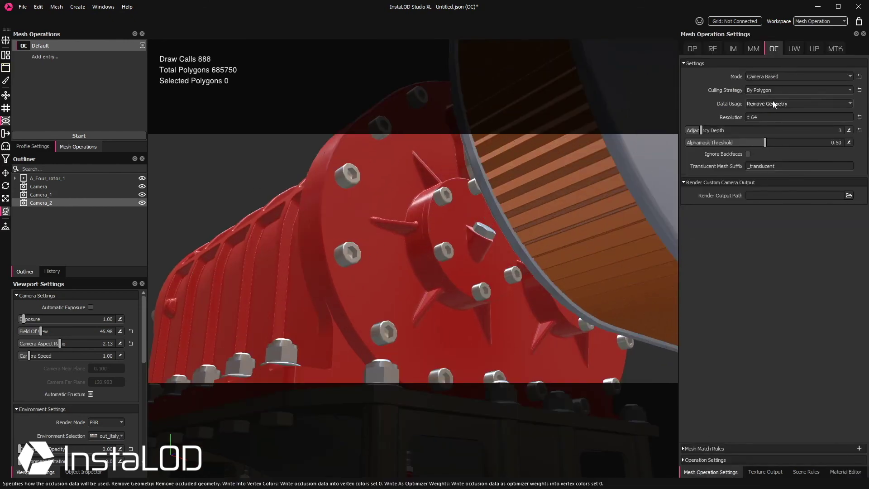
left_click(110, 135)
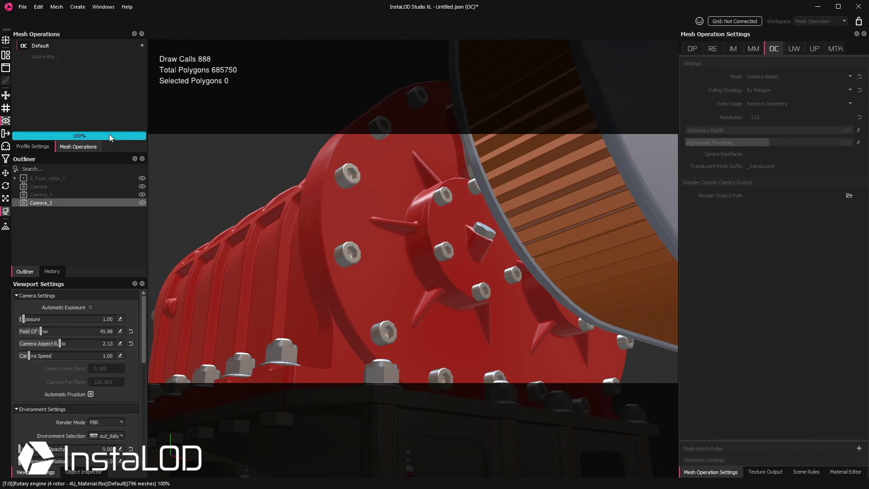
View the culled engine through Camera, Camera_1 and Camera_2 in turn to check each shot for missing geometry
right_click(44, 187)
left_click(92, 290)
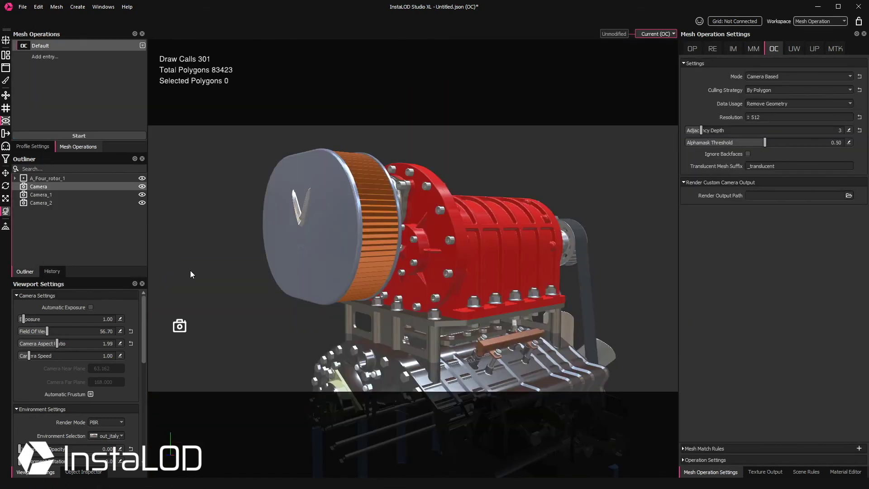
right_click(33, 195)
left_click(97, 302)
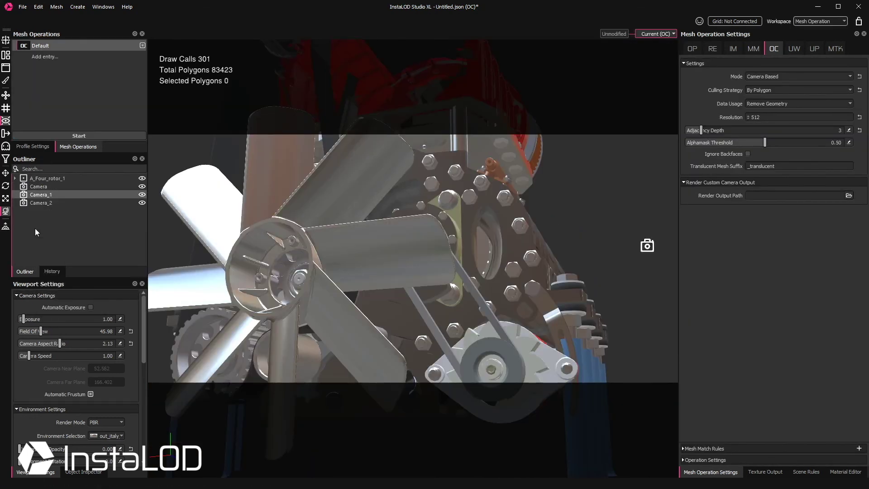
right_click(37, 203)
left_click(82, 307)
Reset the camera aspect ratio to Off and examine the culled engine from outside the cameras' views
left_click(131, 343)
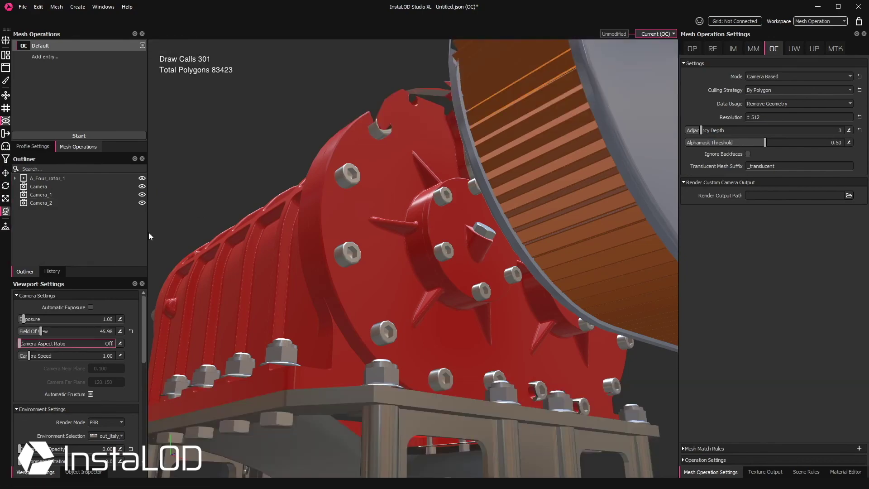
scroll(235, 154, "down", 5)
mouse_move(235, 153)
left_mouse_down()
mouse_move(308, 200)
mouse_move(311, 240)
mouse_move(277, 258)
mouse_move(256, 244)
mouse_move(300, 212)
mouse_move(371, 248)
mouse_move(340, 318)
mouse_move(296, 218)
mouse_move(317, 235)
mouse_move(335, 226)
left_mouse_up()
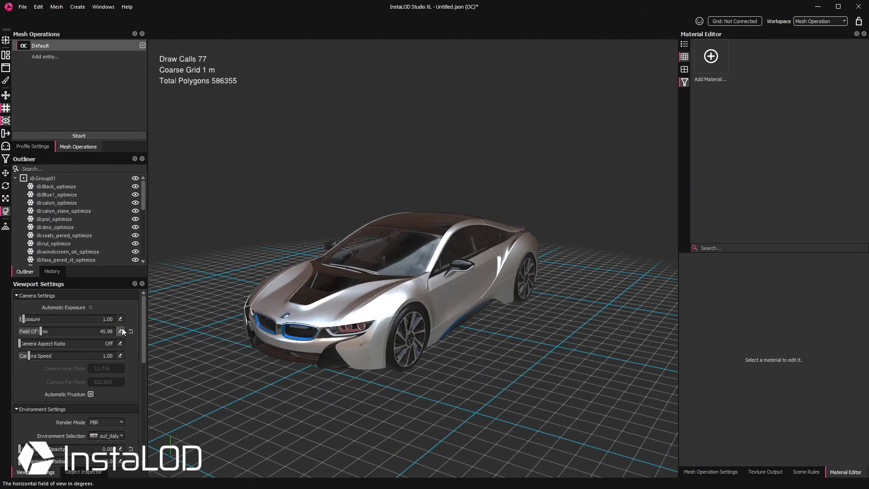
Set the field of view to 79 for the car scene and bring the view inside to the driver's position
left_click(121, 328)
type("79")
key("Return")
scroll(332, 245, "up", 3)
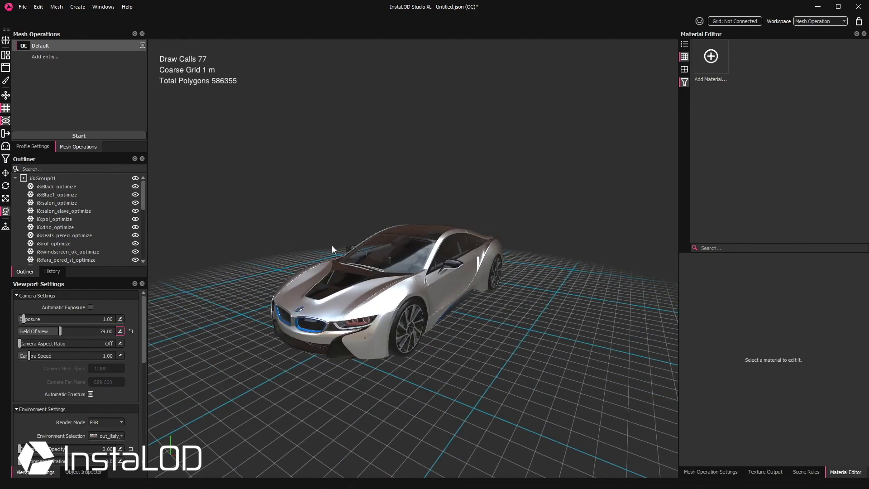
left_click_drag(292, 165, 387, 180)
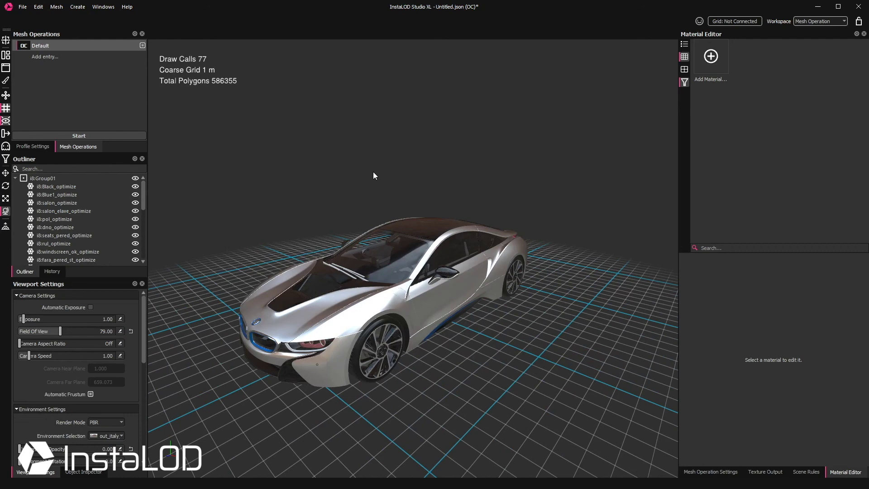
scroll(387, 270, "up", 5)
left_click_drag(390, 248, 297, 182)
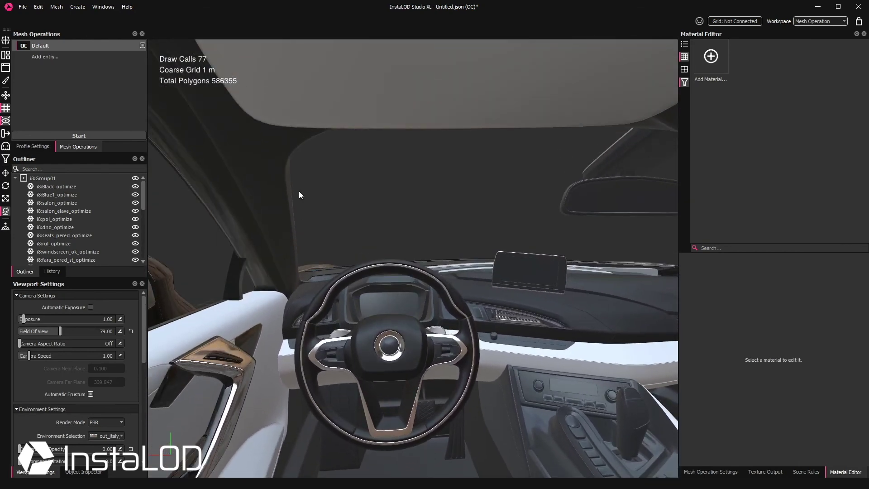
middle_click_drag(299, 191, 295, 209)
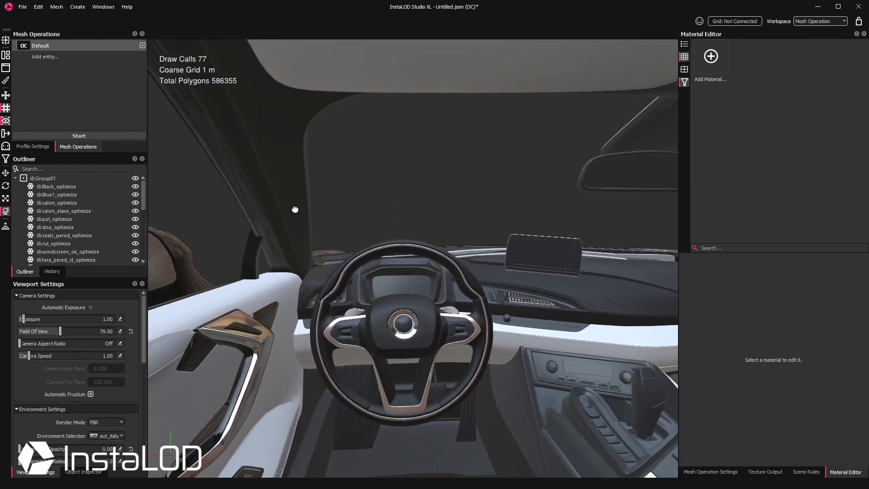
left_click_drag(295, 209, 297, 210)
Widen the field of view to 120 degrees to frame more of the car's interior
left_click_drag(62, 330, 91, 338)
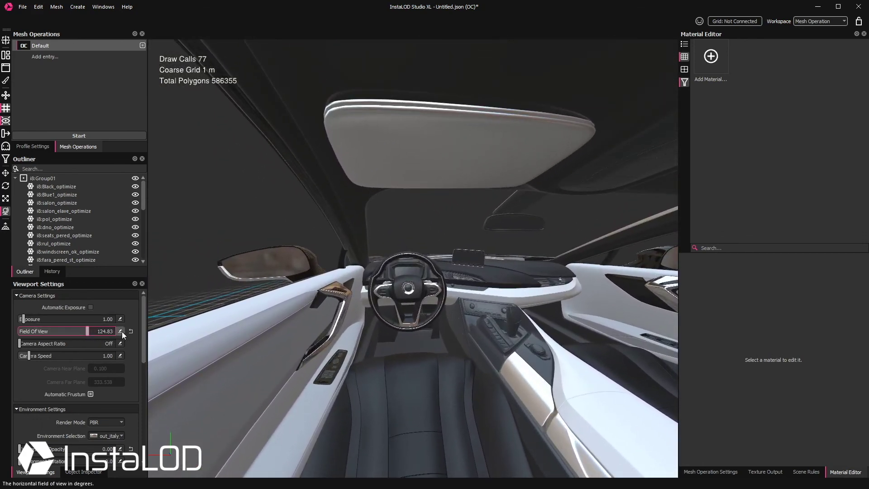
left_click(121, 331)
type("120")
key("Return")
scroll(377, 340, "up", 2)
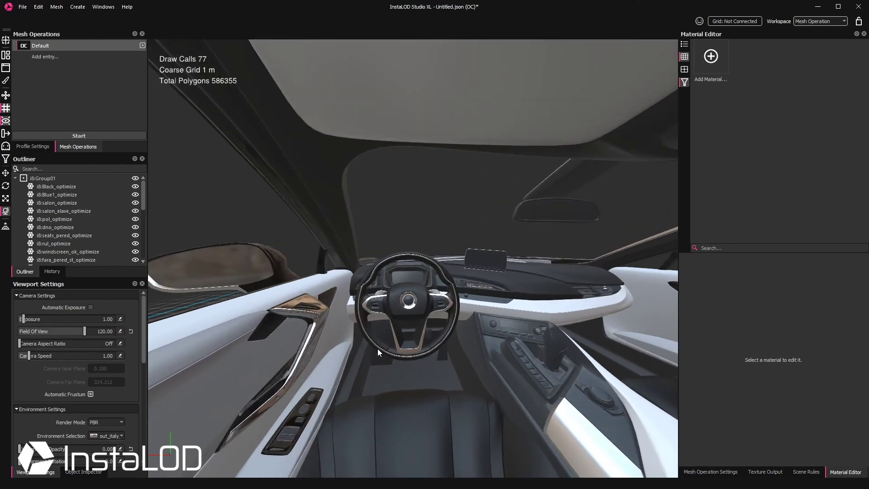
Collapse the i8:Group01 hierarchy and create a series of cameras from different viewpoints inside the car
left_click(15, 178)
key("ctrl+shift+c")
key("ctrl+shift+c")
key("ctrl+shift+c")
right_click_drag(407, 299, 413, 431)
key("ctrl+shift+c")
key("ctrl+shift+c")
key("ctrl+shift+c")
key("ctrl+shift+c")
key("ctrl+shift+c")
key("ctrl+shift+c")
key("ctrl+shift+c")
key("ctrl+shift+c")
key("ctrl+shift+c")
key("ctrl+shift+c")
key("ctrl+shift+c")
key("ctrl+shift+c")
key("ctrl+shift+c")
key("ctrl+shift+c")
key("ctrl+shift+c")
key("ctrl+shift+c")
key("ctrl+shift+c")
key("ctrl+shift+c")
key("ctrl+shift+c")
key("ctrl+shift+c")
key("ctrl+shift+c")
key("ctrl+shift+c")
key("ctrl+shift+c")
key("ctrl+shift+c")
key("ctrl+shift+c")
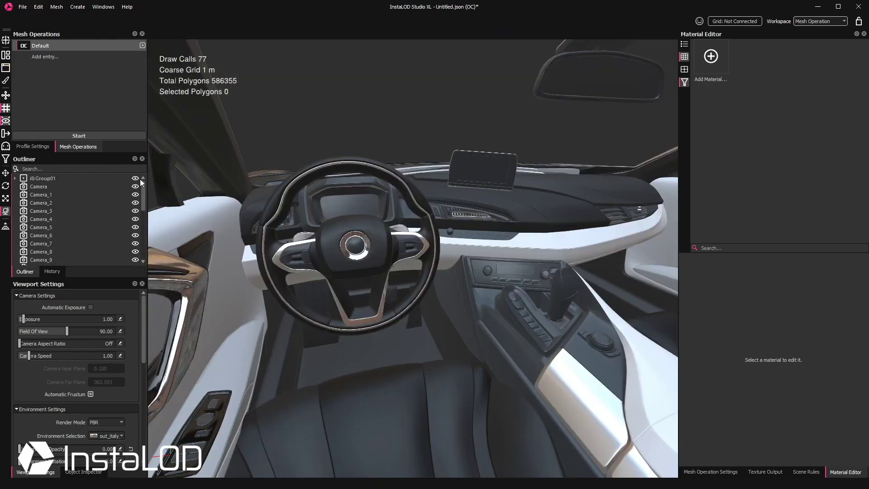
Set the occlusion culling resolution to 1024 and adjacency depth to 2, and run the operation on the car
left_click(724, 471)
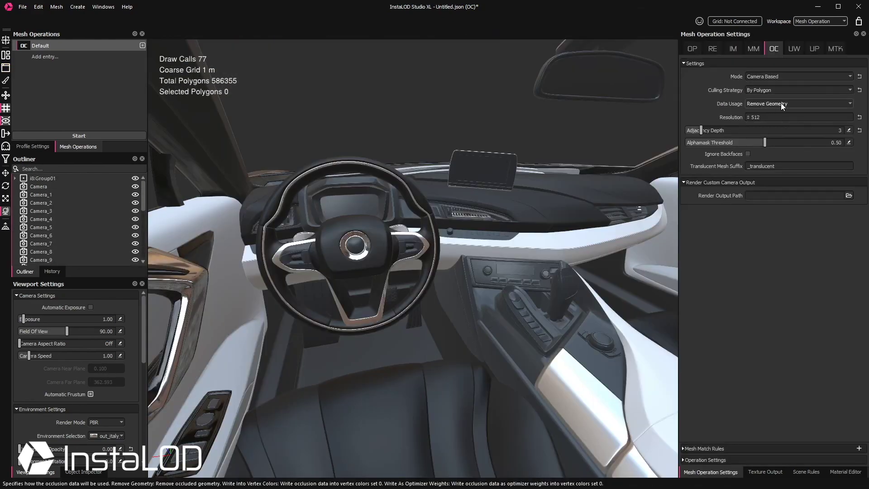
left_click(737, 117)
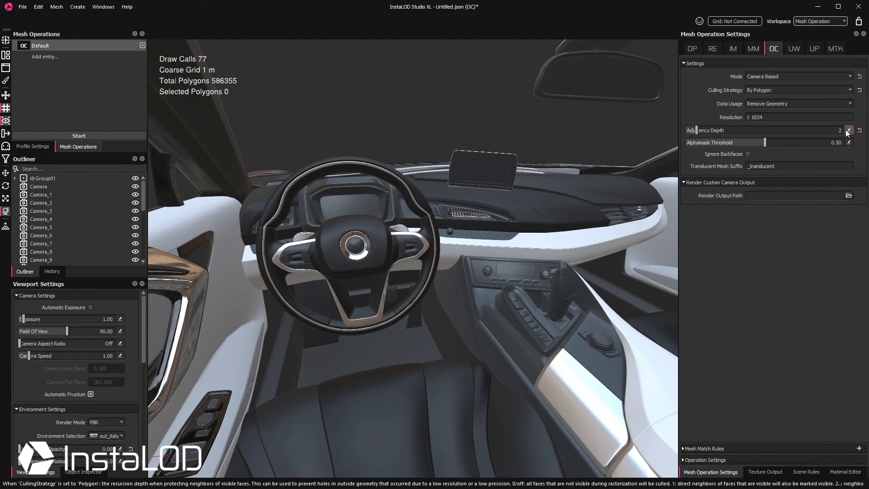
left_click(45, 135)
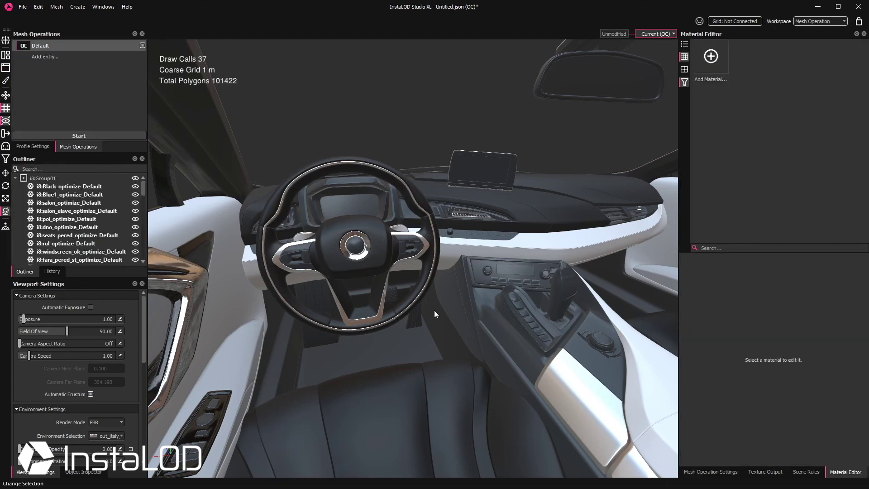
Examine the culled car's seats and exterior, alternating between wireframe and shaded display
left_click_drag(433, 306, 194, 344, "alt")
key("w")
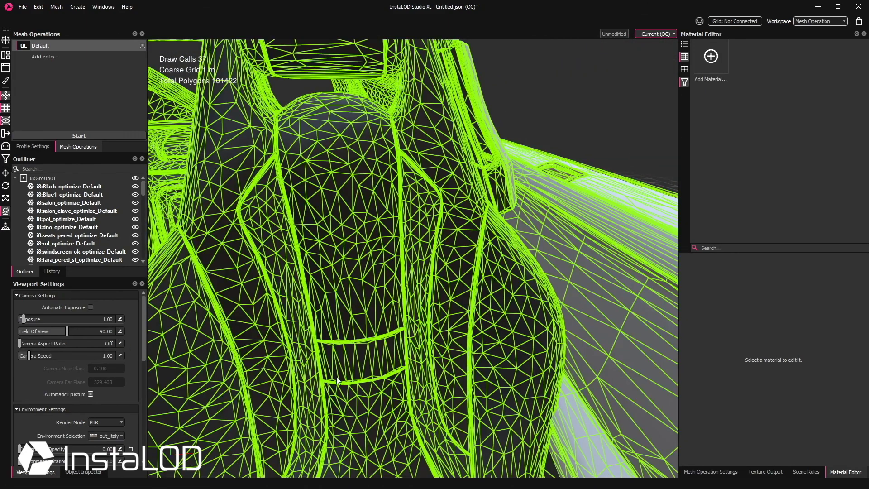
left_click_drag(337, 377, 359, 355)
key("w")
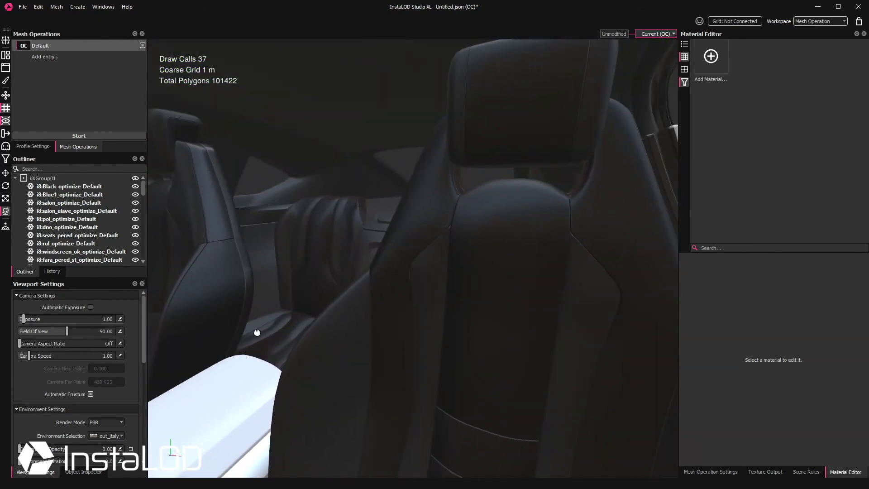
left_click_drag(257, 332, 301, 294)
scroll(400, 362, "down", 8)
key("w")
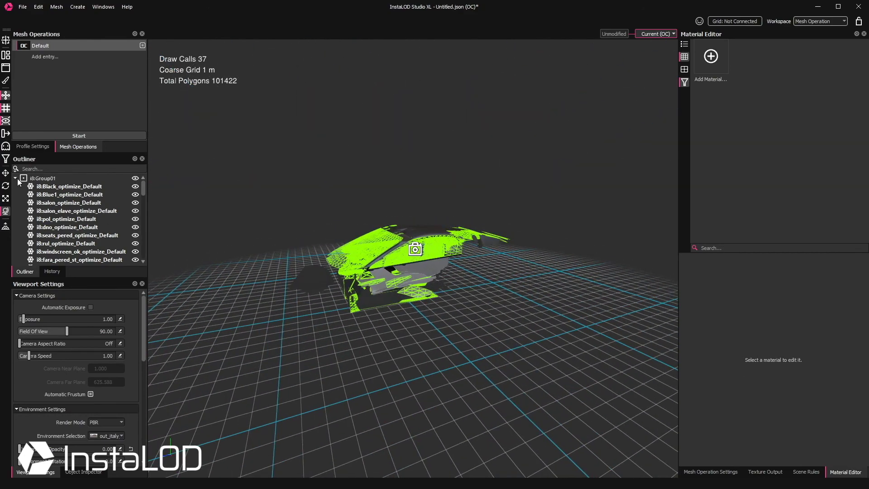
Collapse the i8:Group01 hierarchy, look through Camera_3 and inspect the remaining interior geometry in wireframe and shaded display
left_click(17, 178)
right_click(39, 211)
left_click(88, 318)
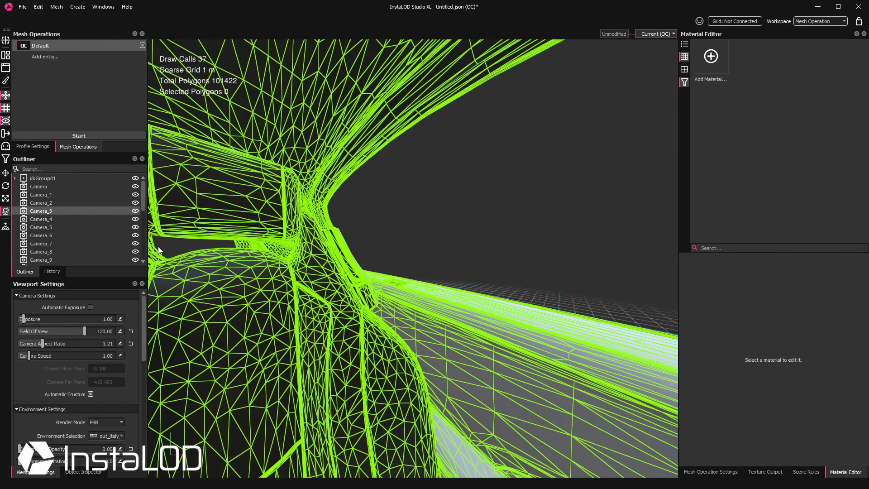
left_click(460, 168)
key("w")
left_click_drag(502, 215, 475, 188)
key("Escape")
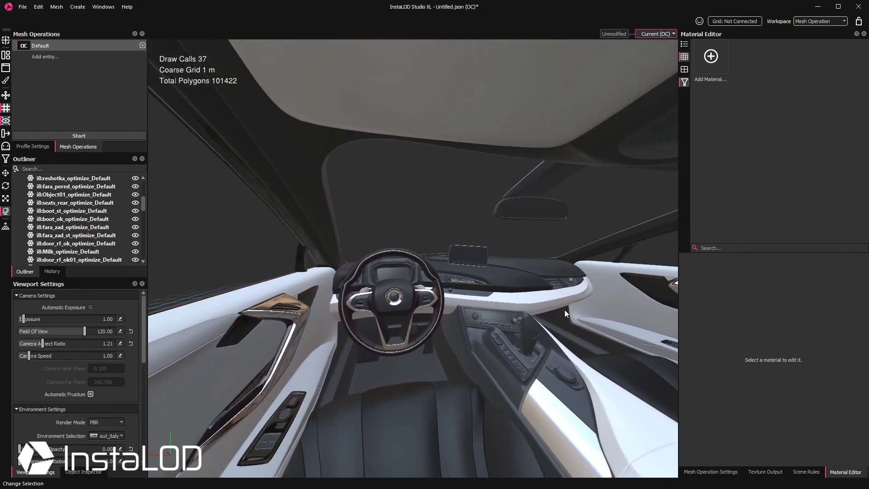
Inspect the passenger side and seats in wireframe and shaded display for culled geometry
middle_click_drag(508, 290, 453, 311)
key("w")
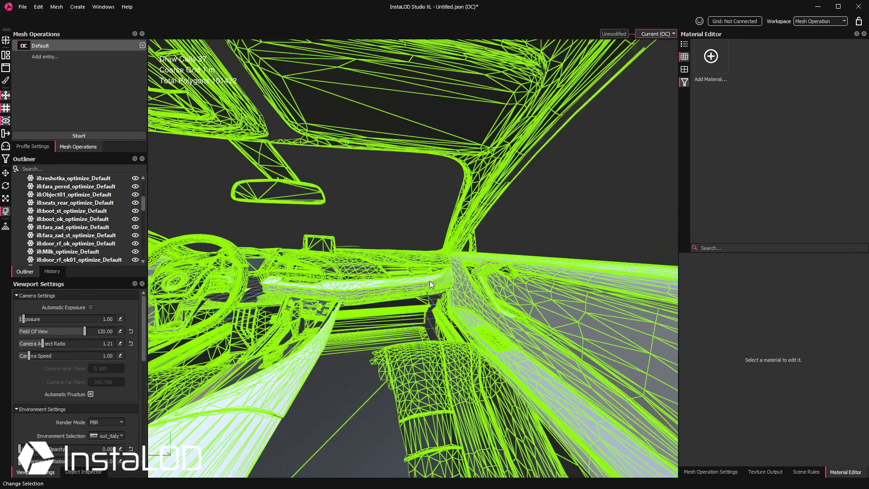
key("w")
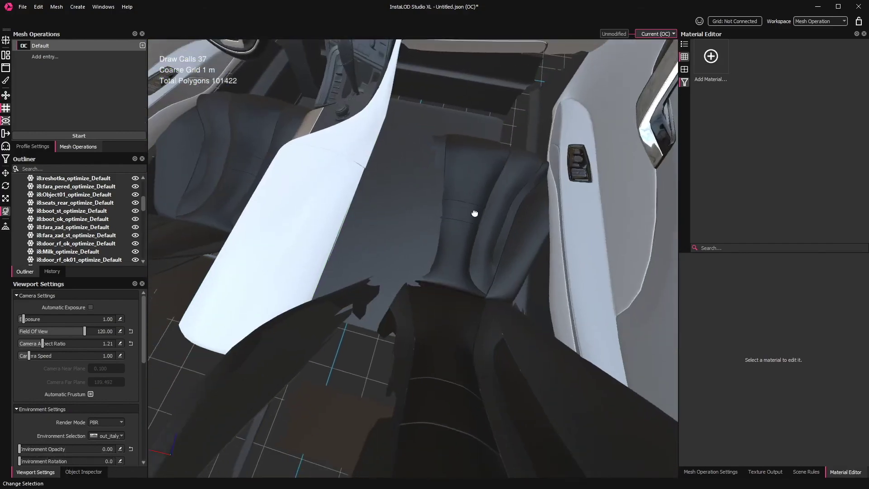